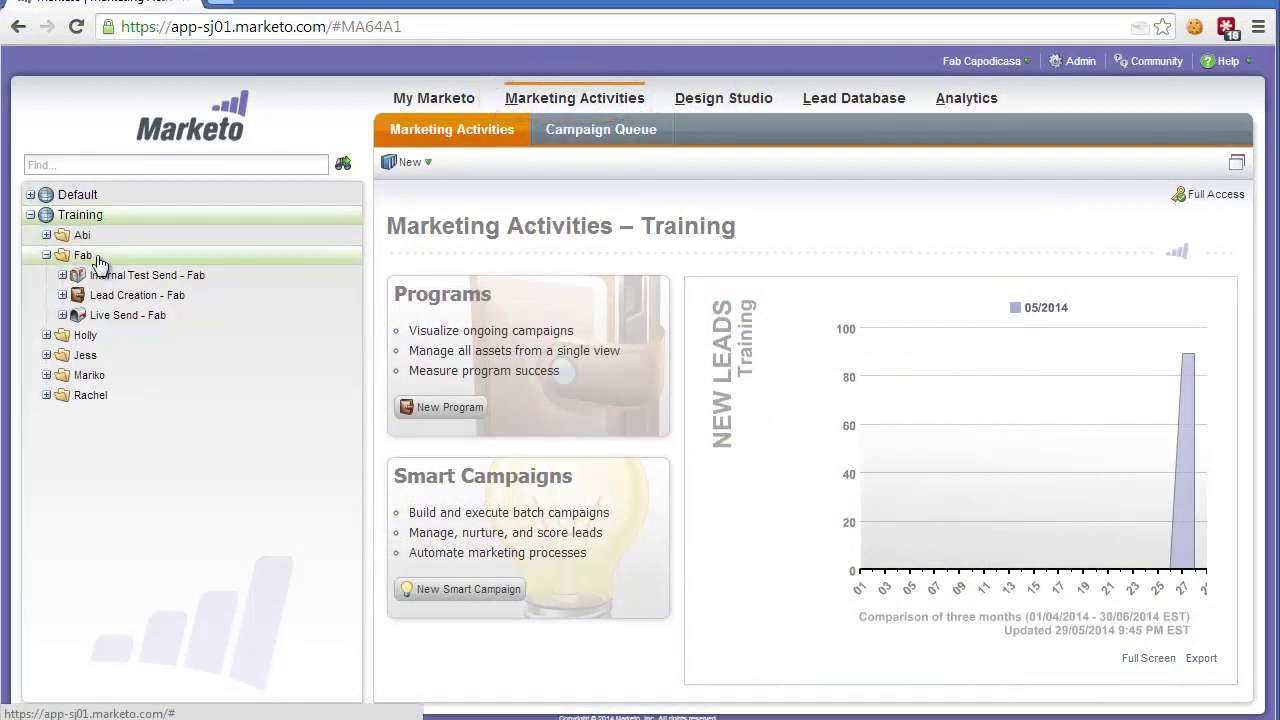
Create a new program 'My First Program - Fab' in the Fab folder.
right_click(97, 257)
click(148, 366)
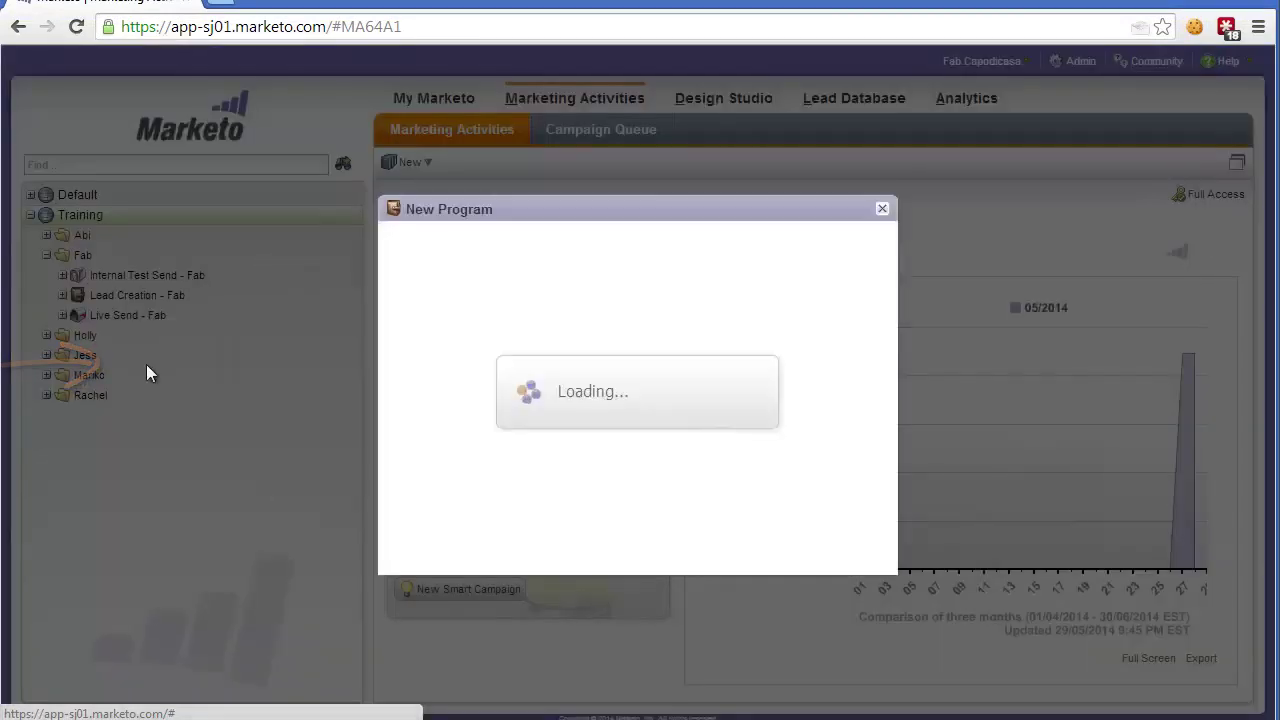
text(My First Program - Fab)
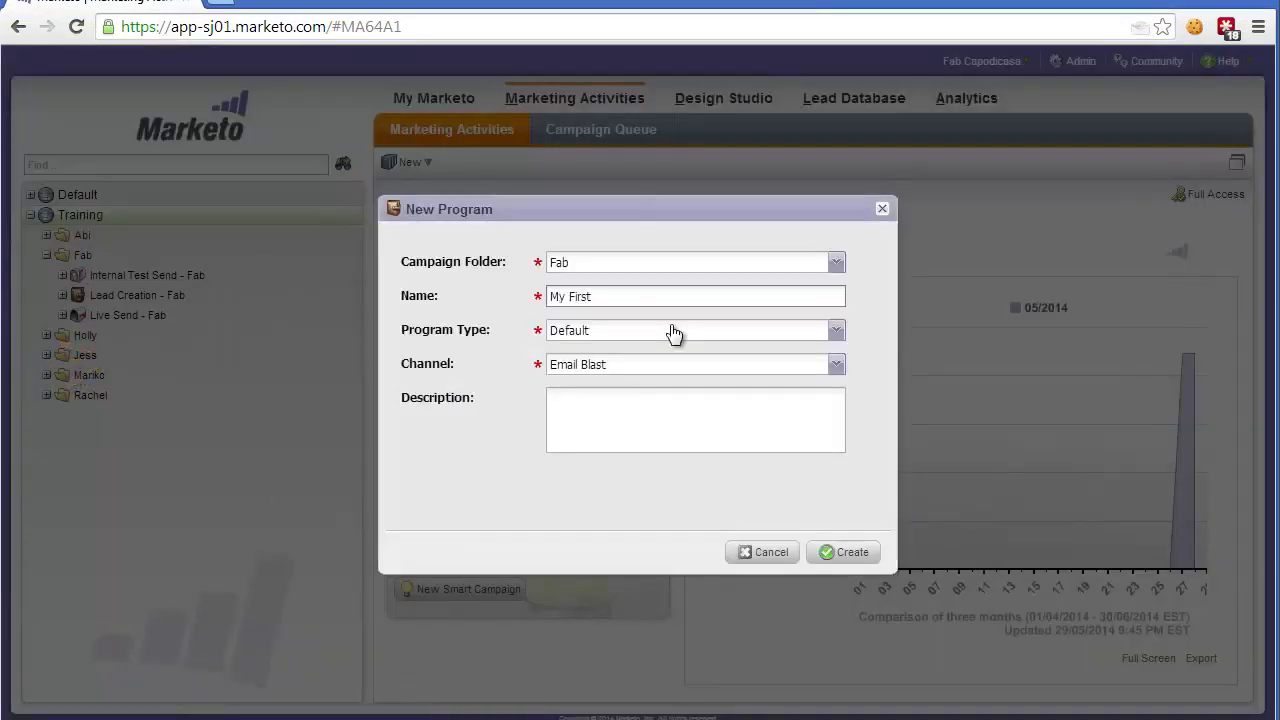
click(862, 560)
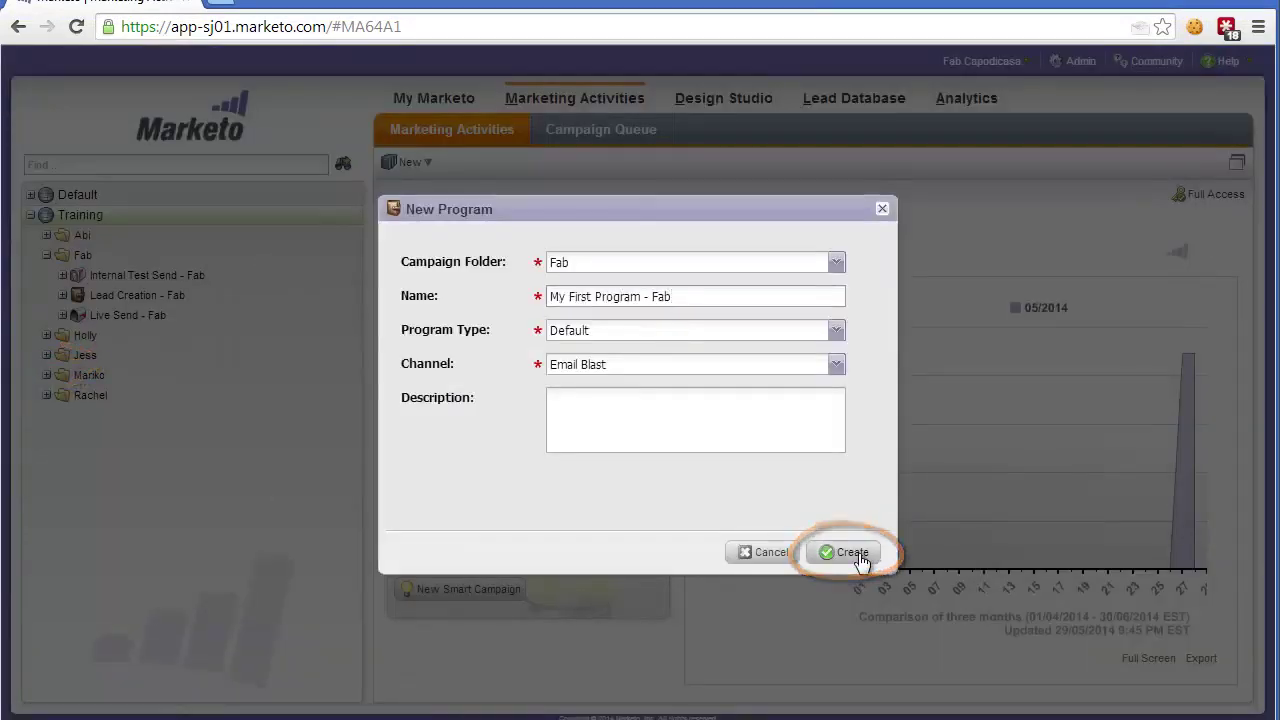
Start a new smart campaign in the program named 'My First Scheduled Campaign'.
right_click(132, 338)
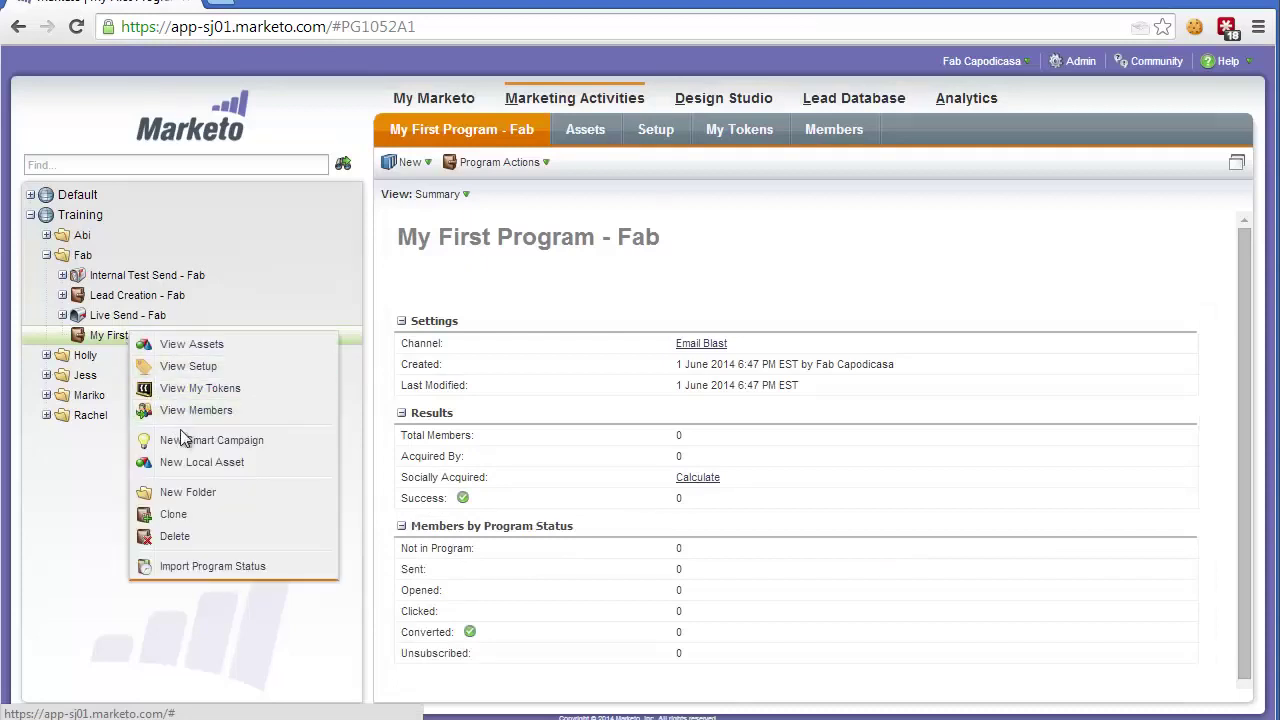
click(213, 442)
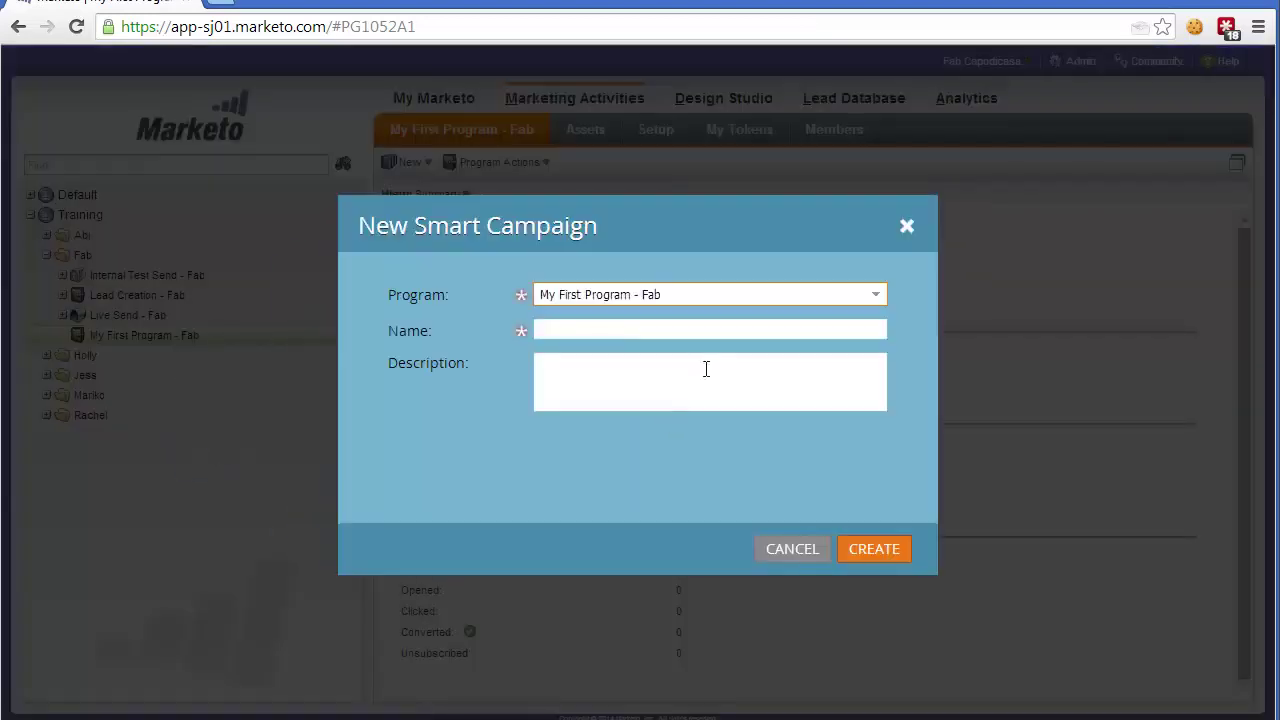
click(628, 326)
text(My )
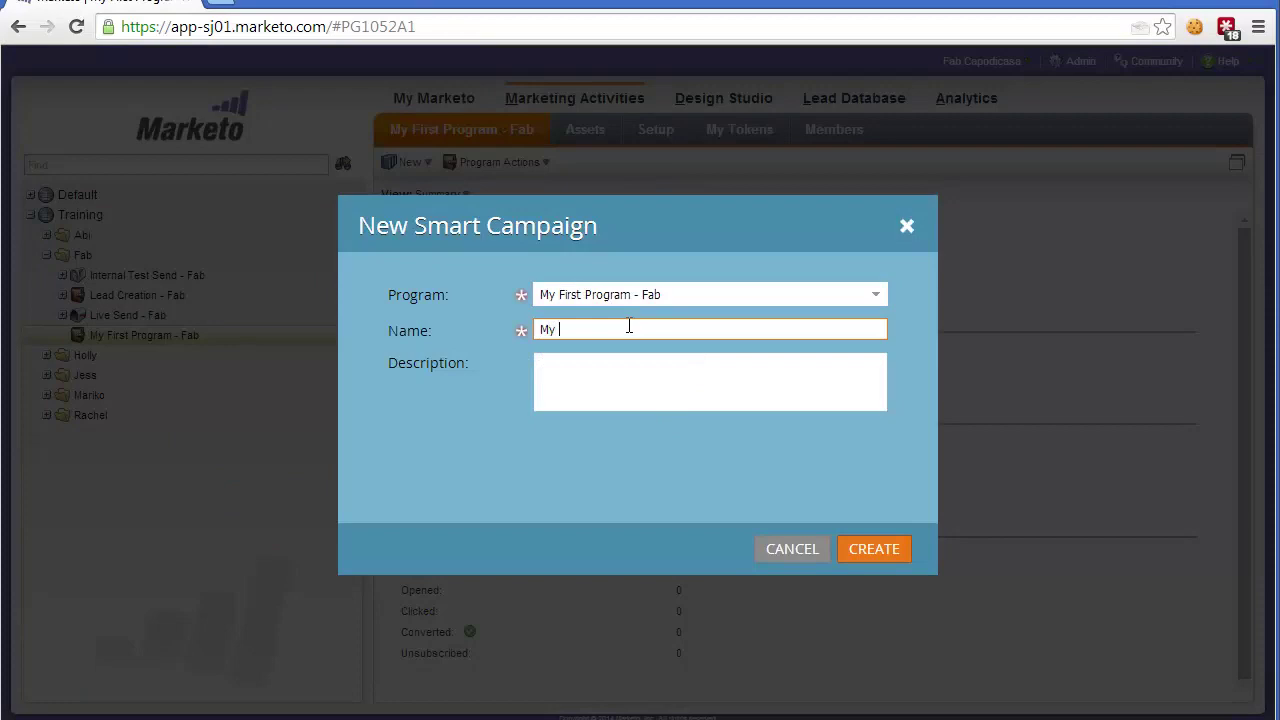
text(First Scheduled Campaign)
Create the campaign and add a Member of List smart-list filter set to Test List - Fab.
key(Return)
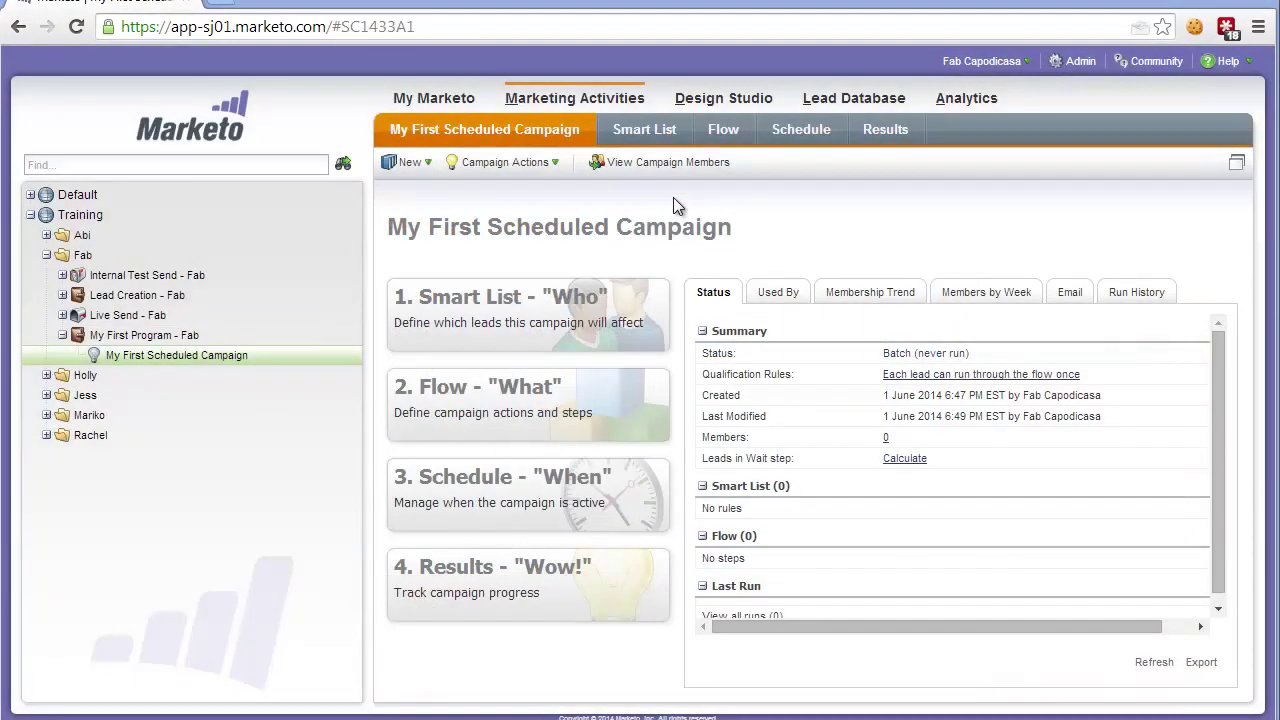
click(641, 131)
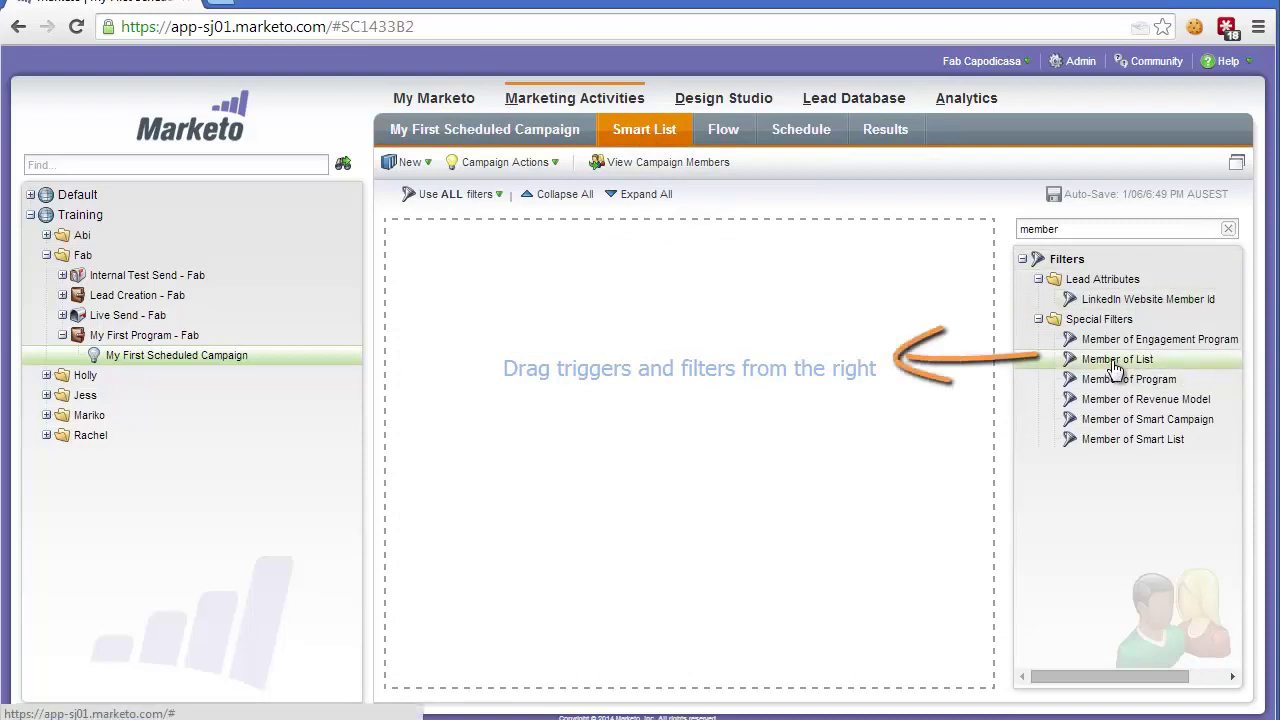
drag(1115, 368, 607, 300)
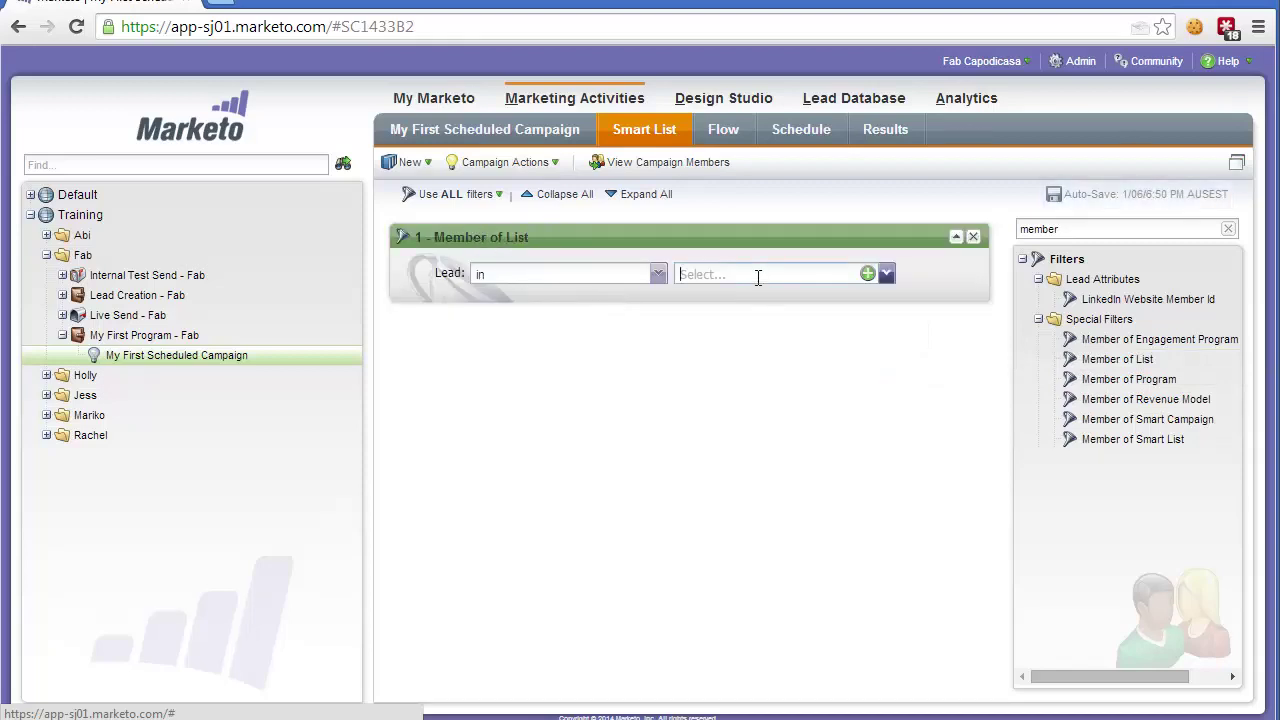
text(test)
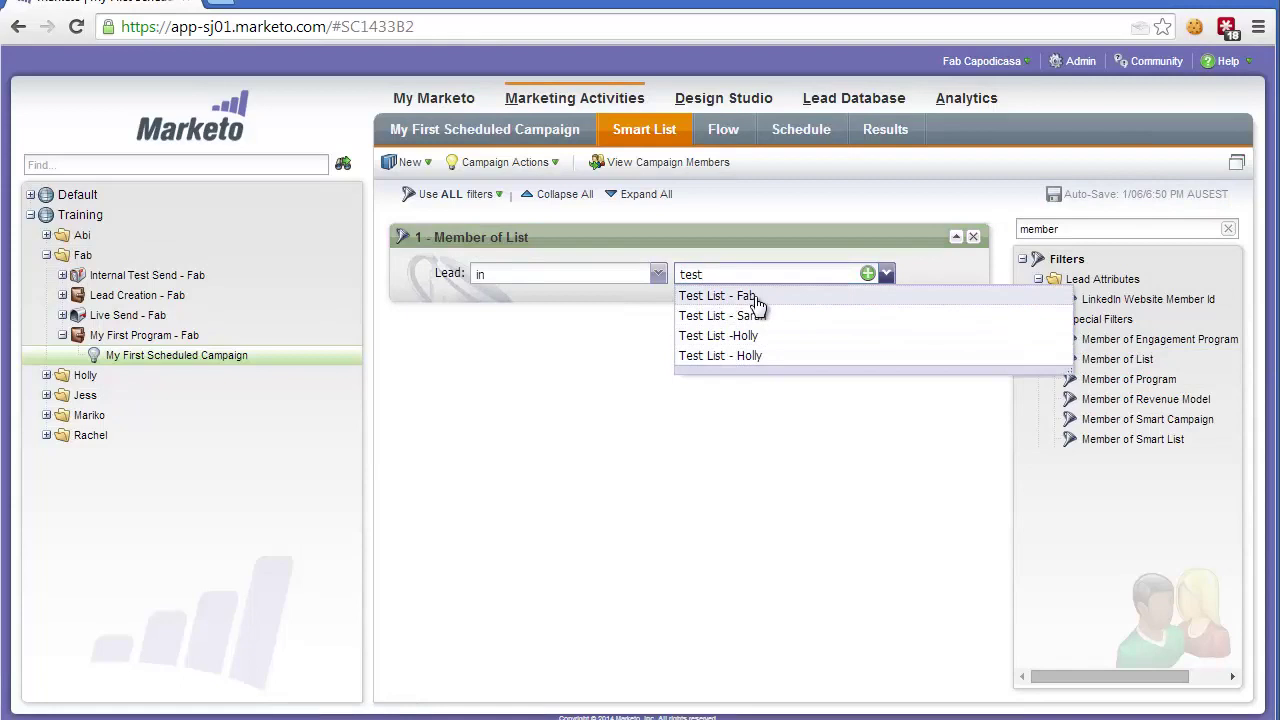
click(755, 298)
Add a Send Email flow step using 'Internal Test Send - Fab.Personalization - Fab'.
click(725, 133)
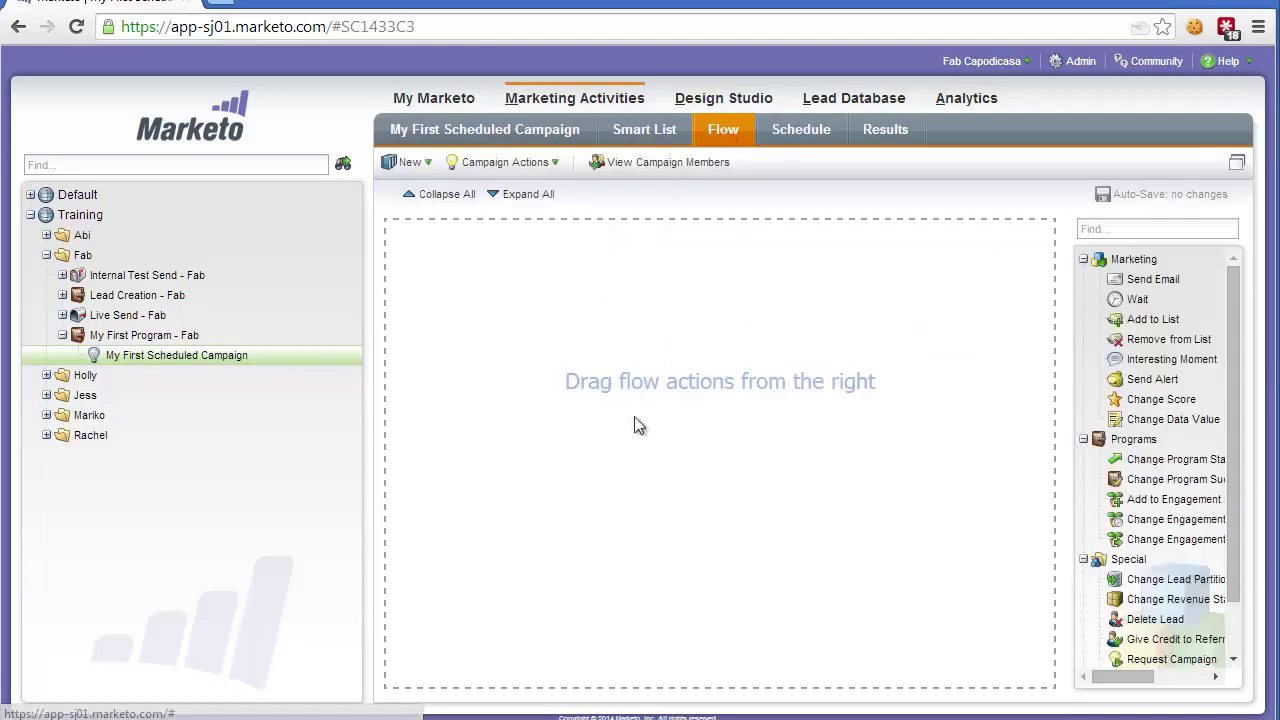
drag(1145, 290, 597, 283)
click(958, 302)
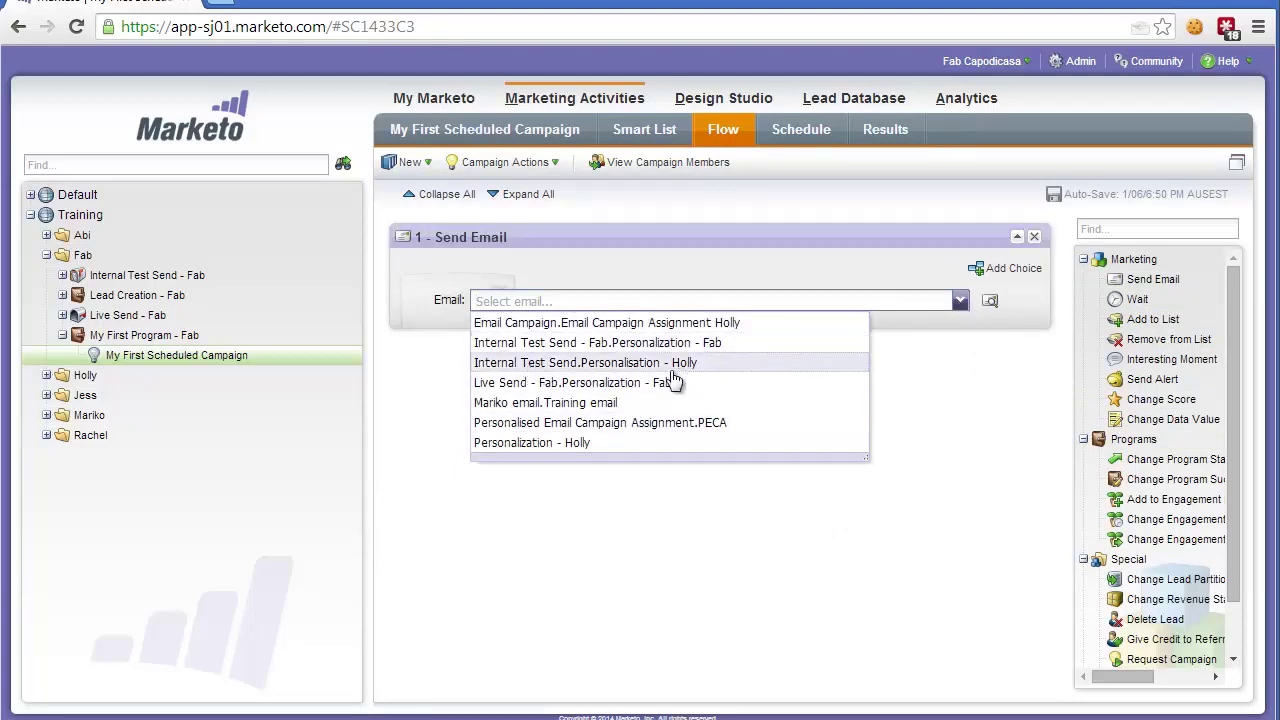
click(697, 343)
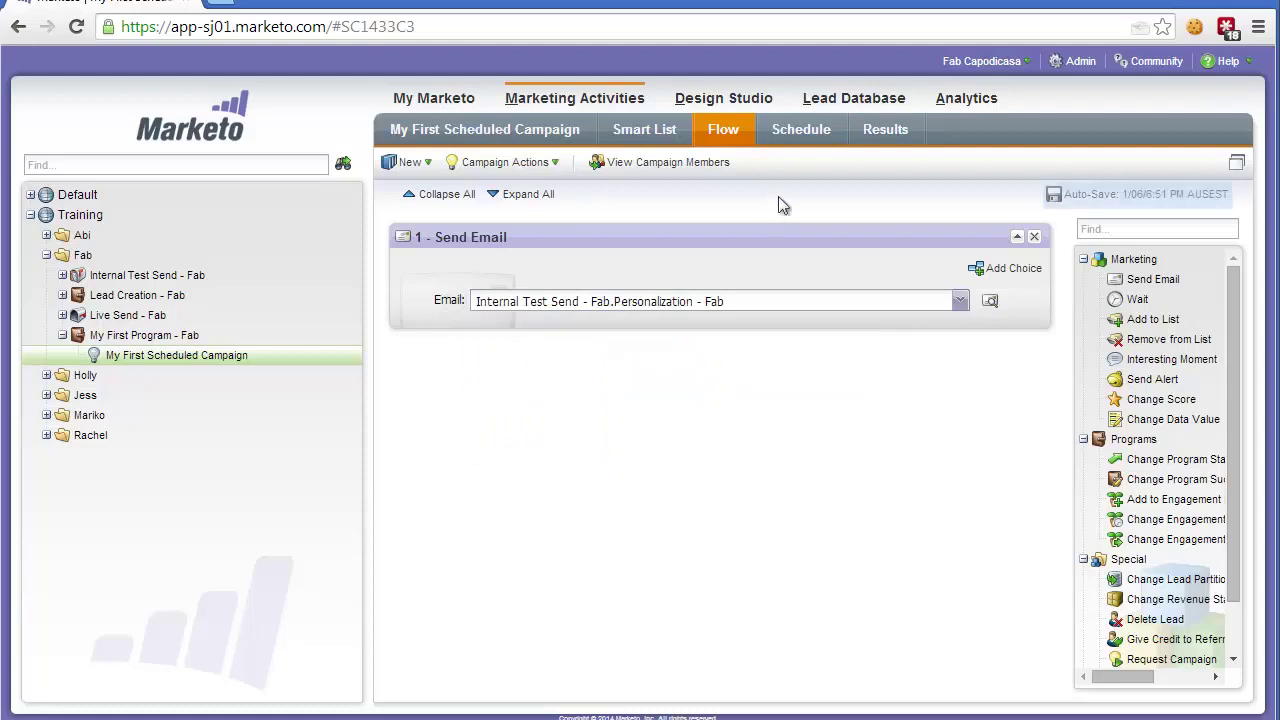
Schedule a one-time later run on 4 June 2014 at 9:00 AM and save it.
click(807, 131)
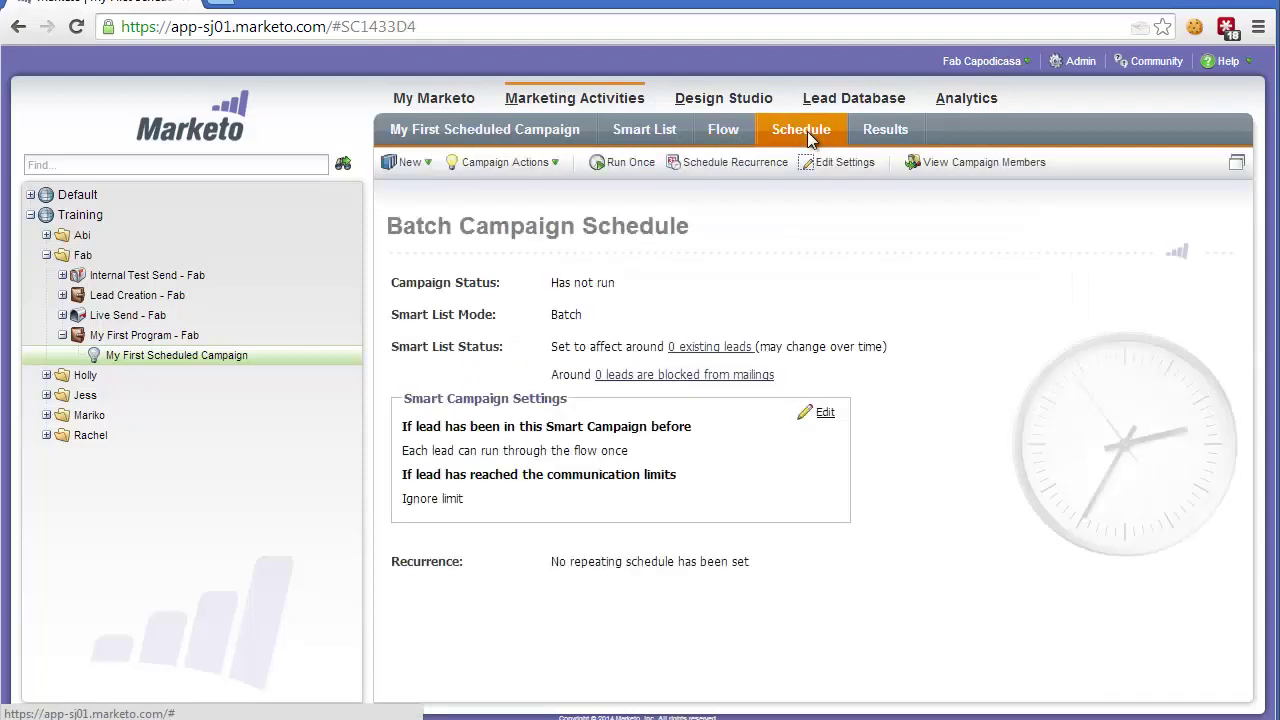
click(620, 165)
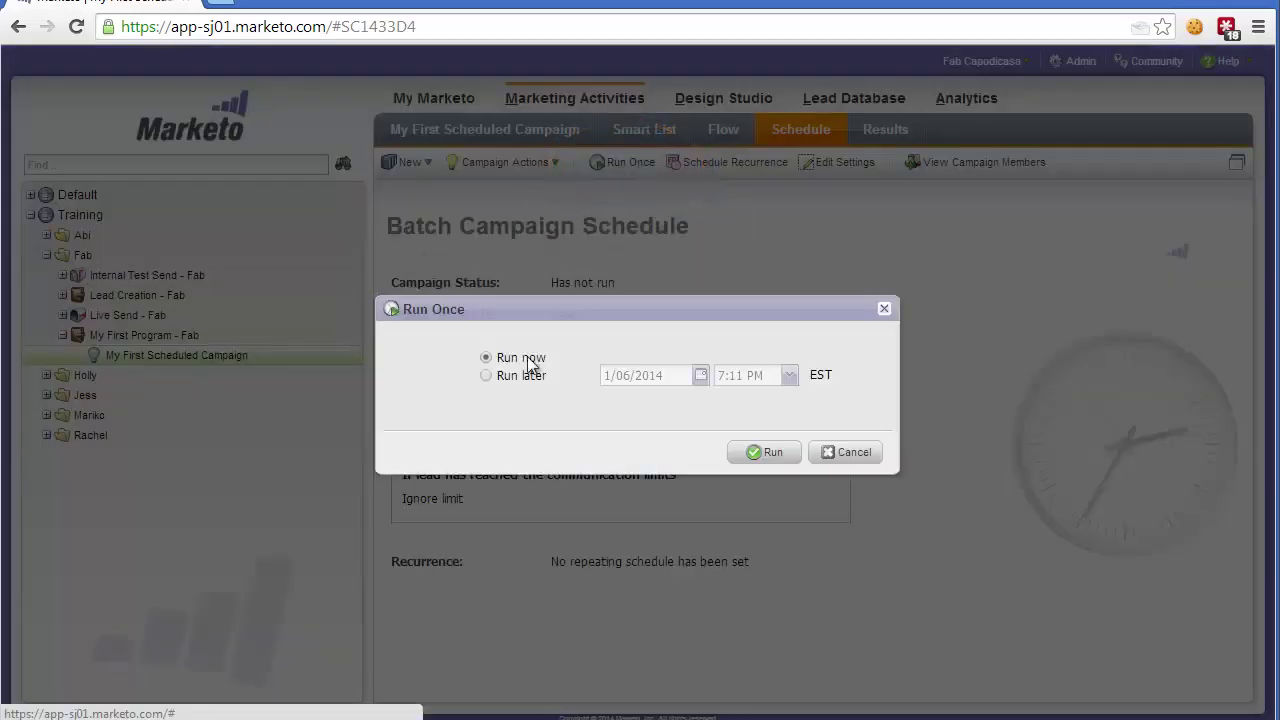
click(526, 375)
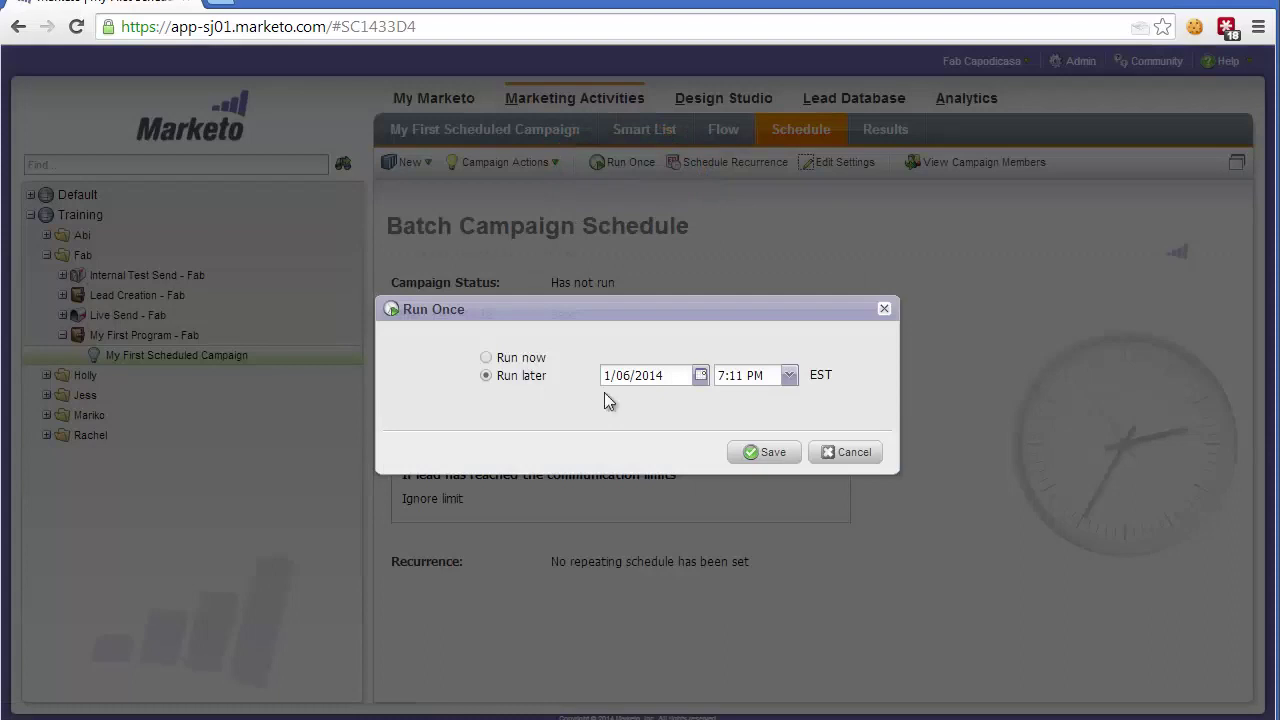
click(701, 377)
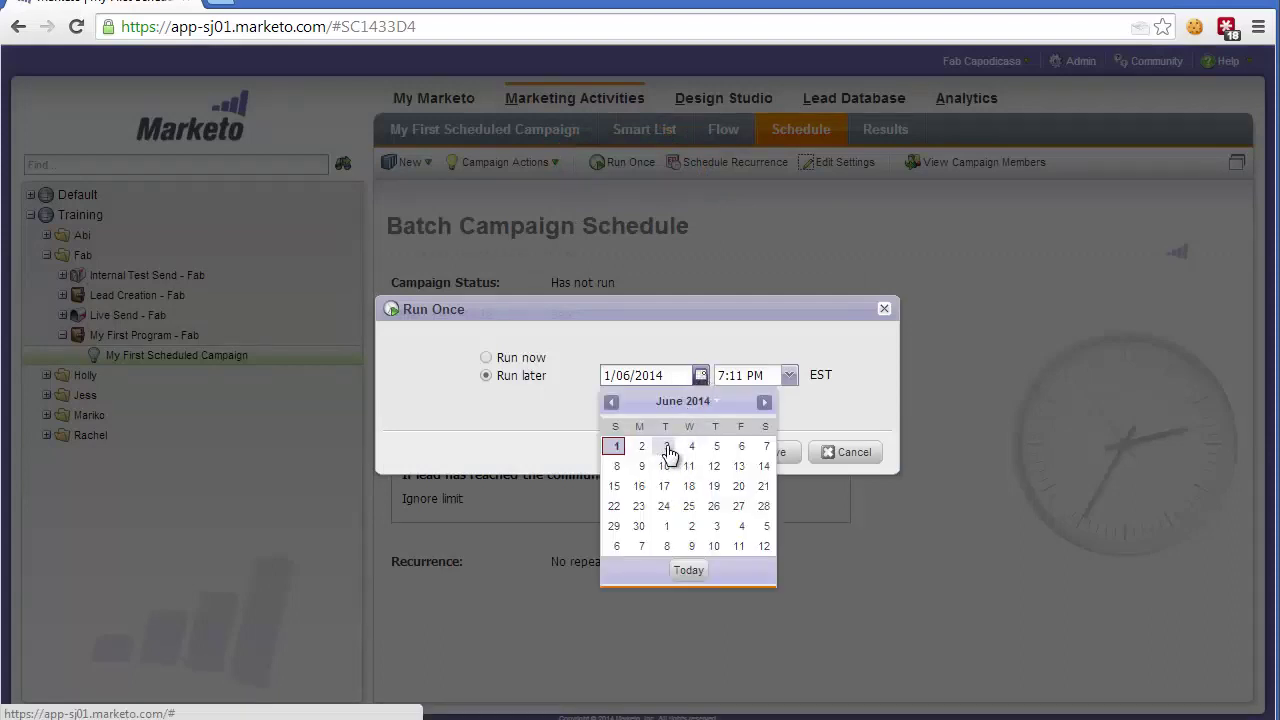
click(691, 447)
click(789, 375)
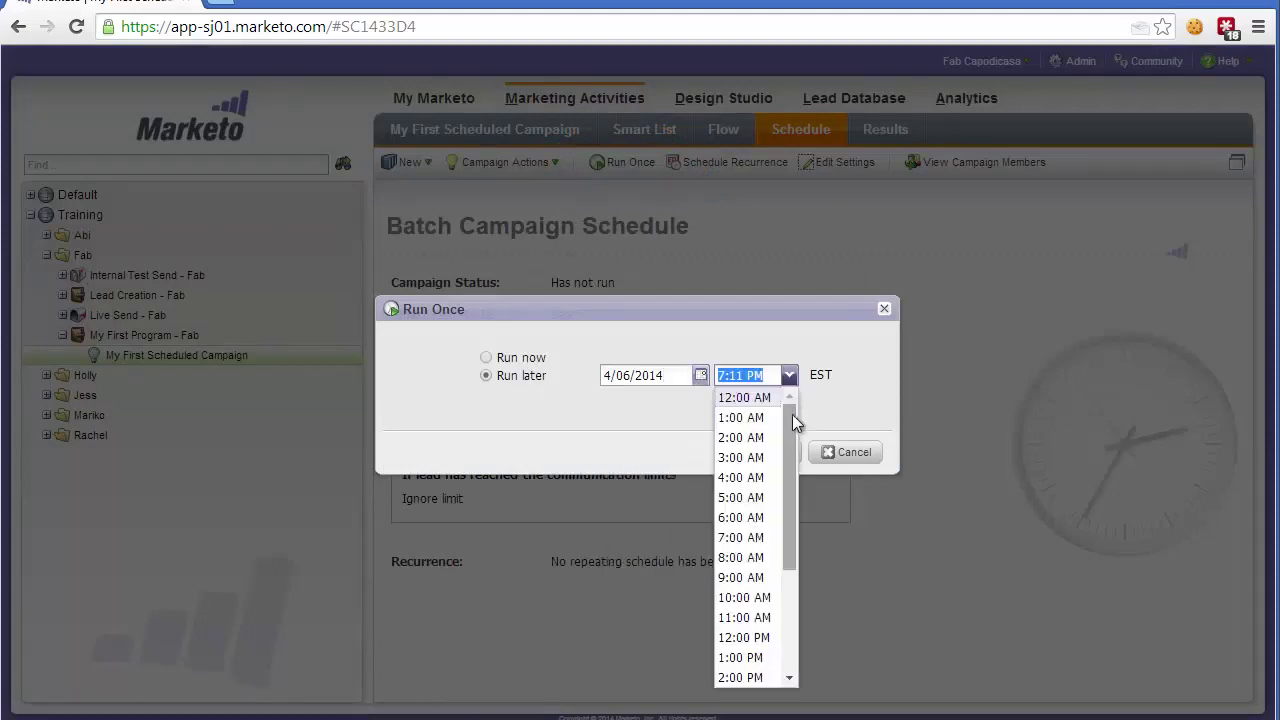
drag(793, 418, 794, 452)
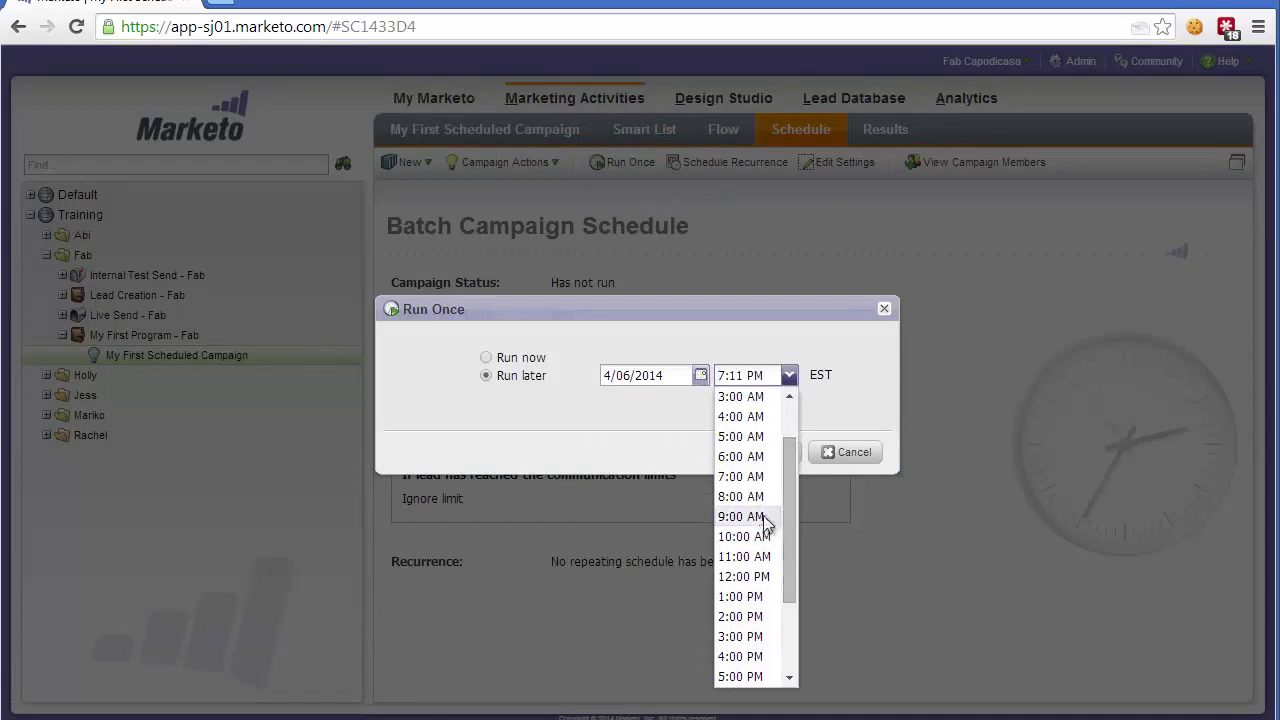
click(766, 518)
click(761, 455)
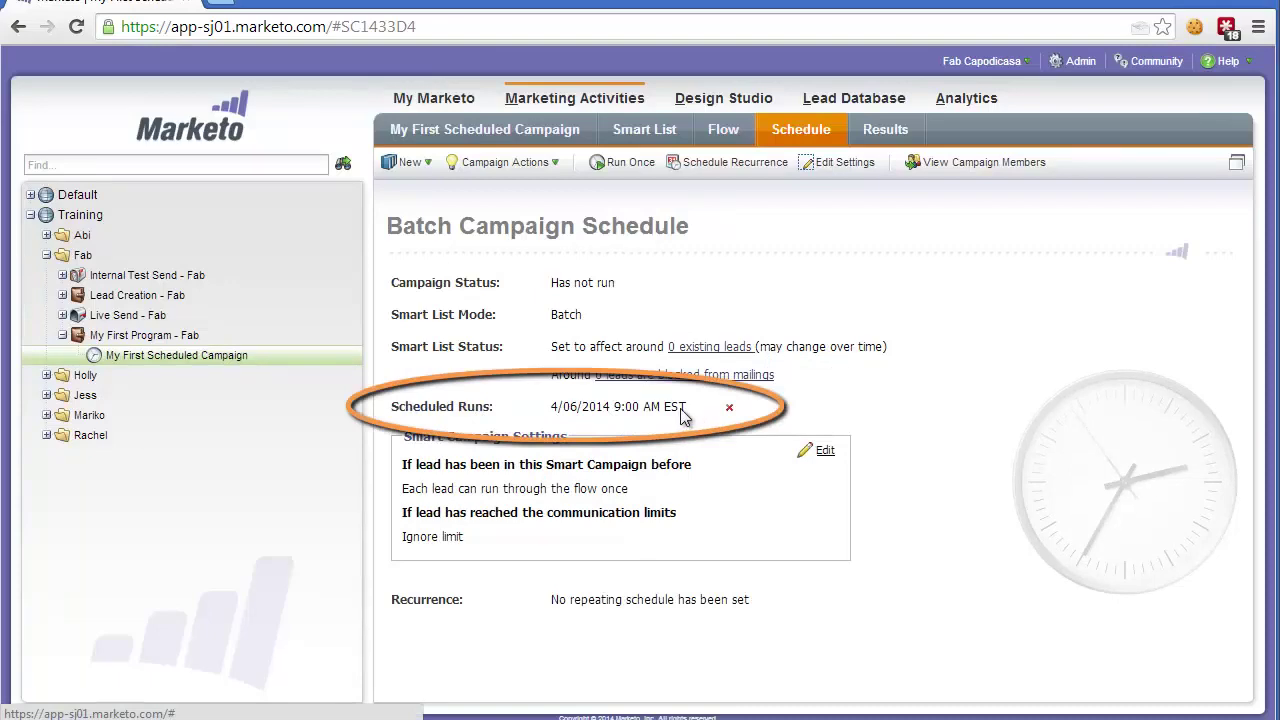
Set the recurrence to Daily with the first run on 3/06/2014 at 9:00 AM.
click(734, 166)
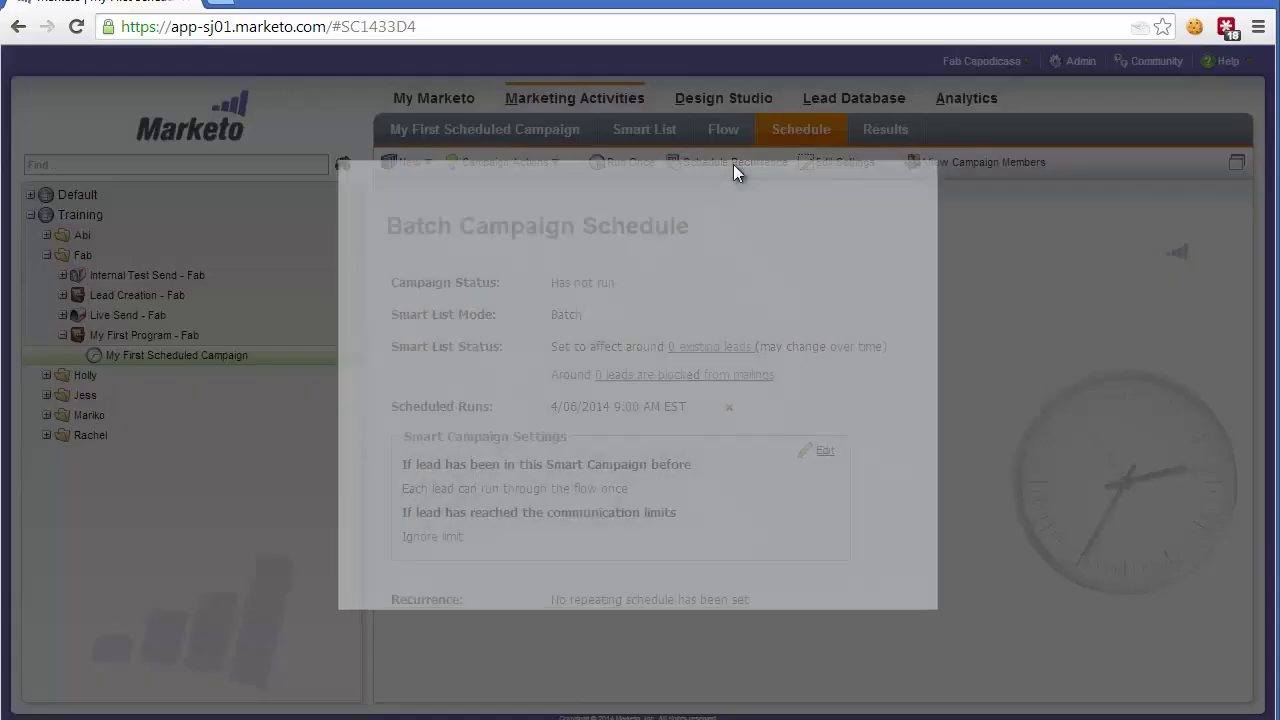
click(634, 252)
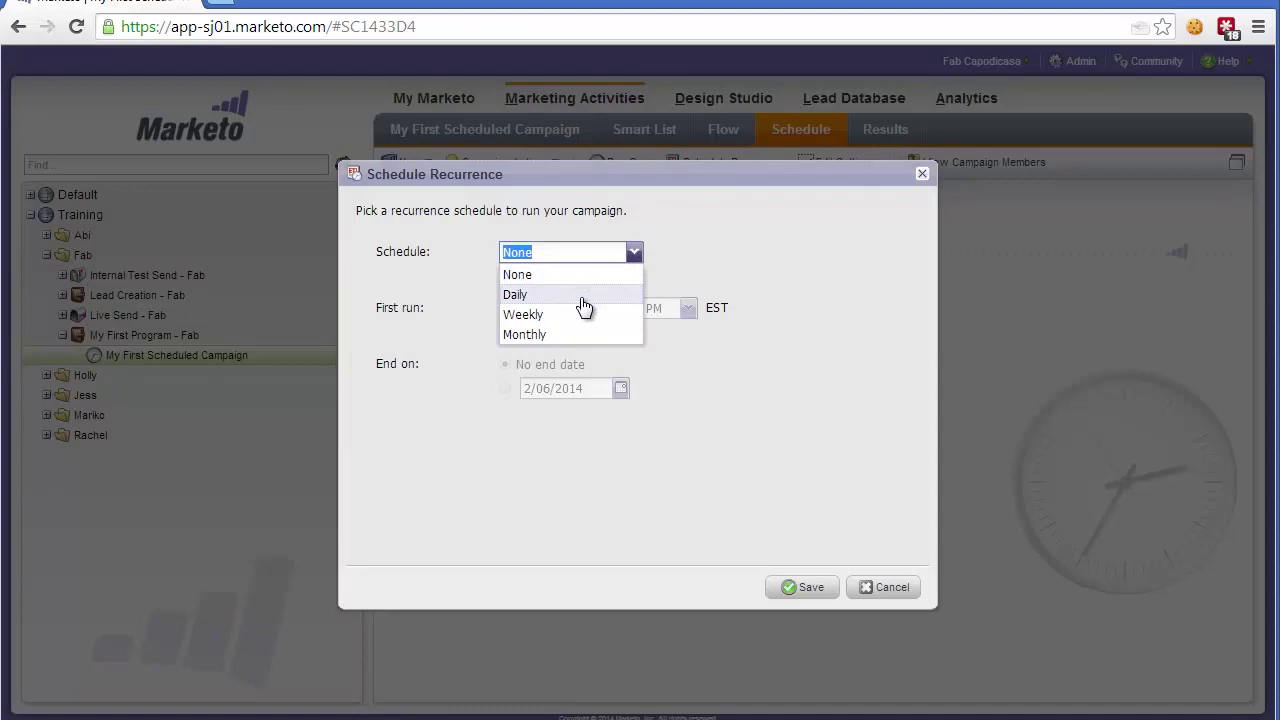
click(579, 295)
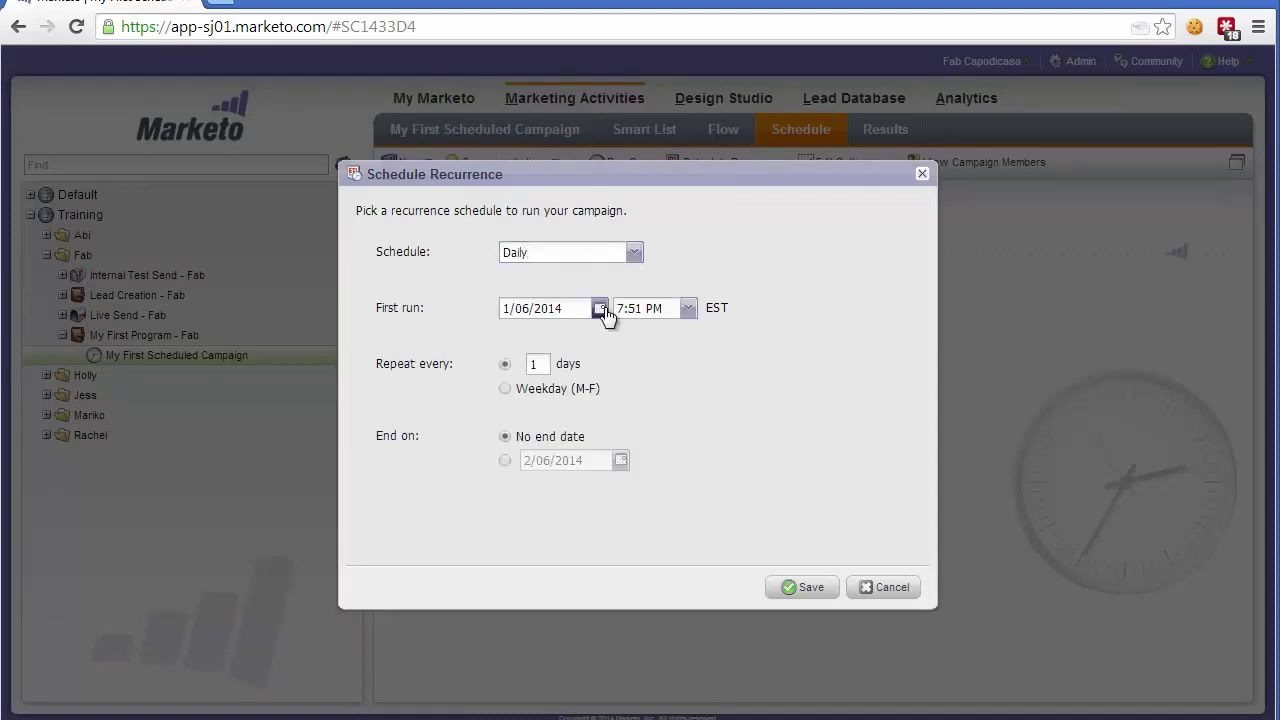
click(599, 308)
click(565, 379)
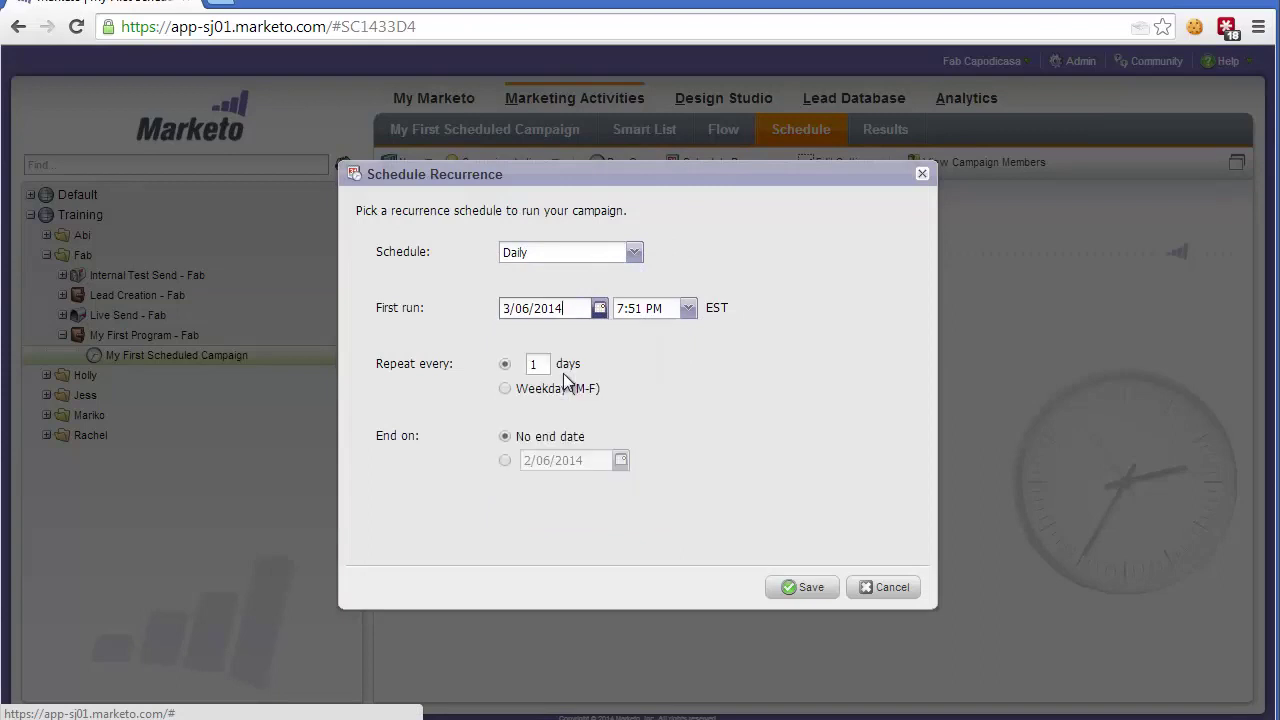
click(689, 308)
click(658, 511)
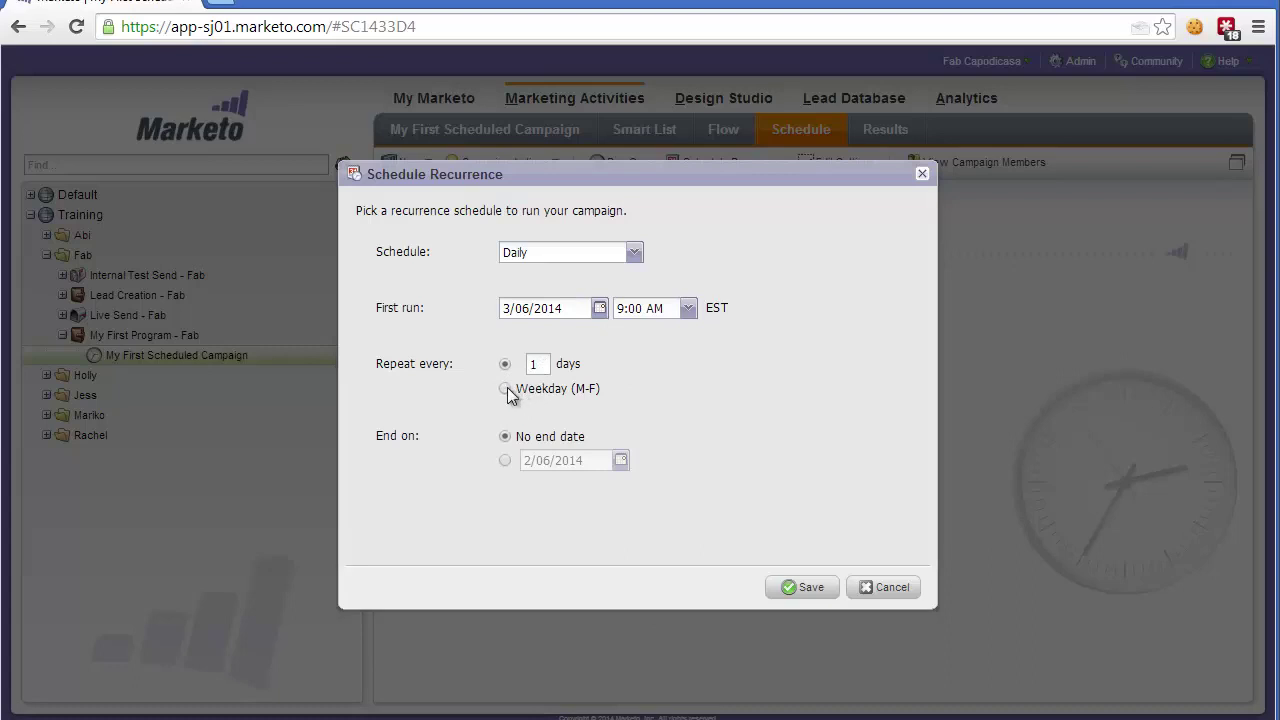
Limit the recurrence to weekdays (M-F), end it on 30/10/2014, and save.
click(506, 389)
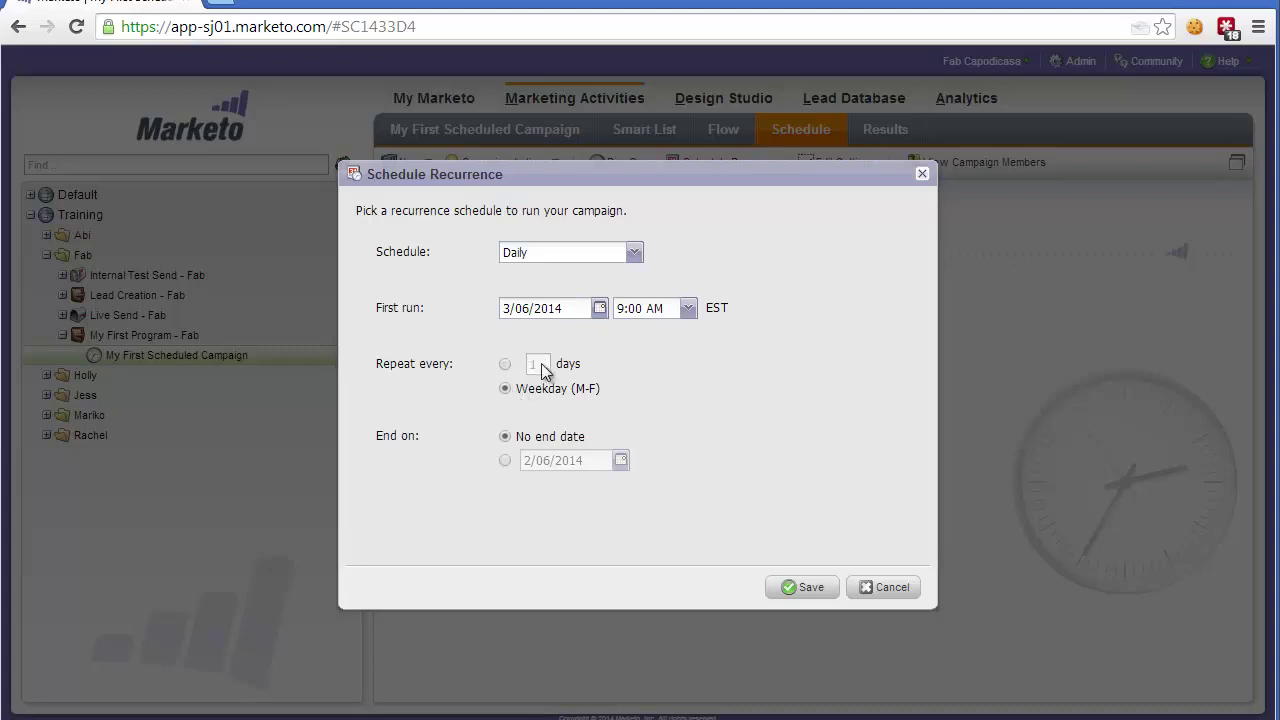
click(506, 461)
click(620, 459)
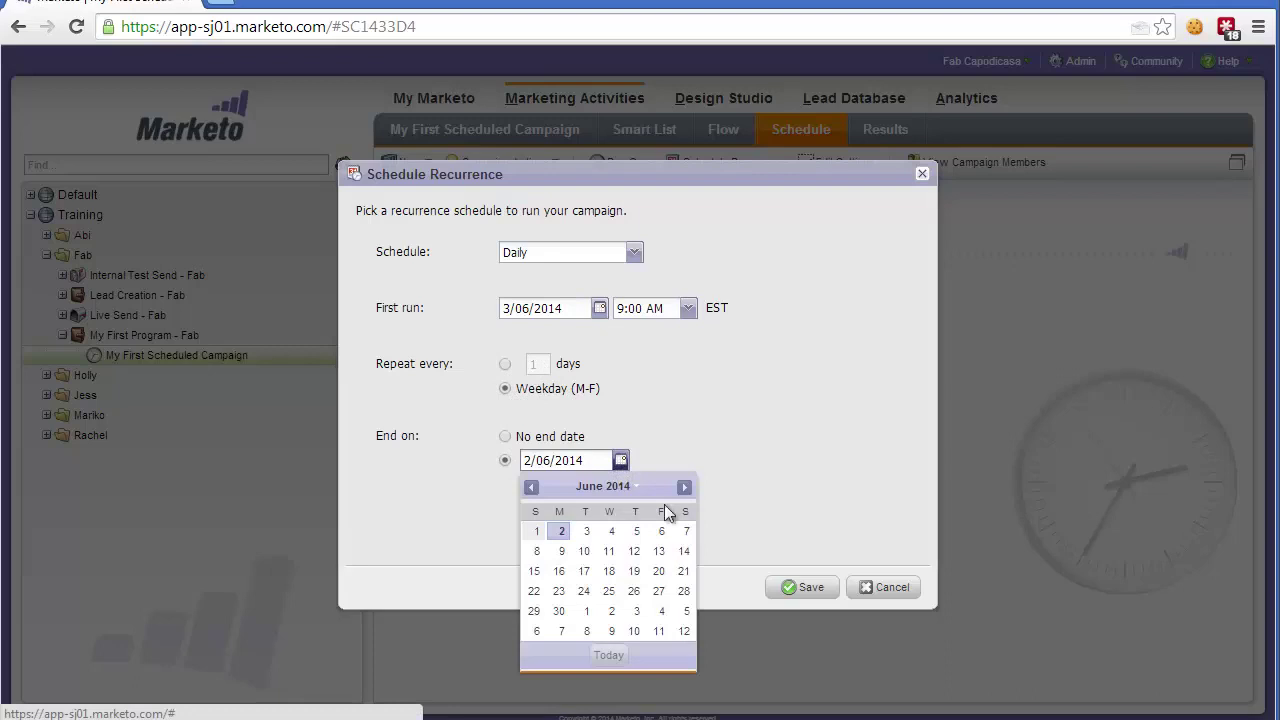
click(684, 487)
click(684, 487)
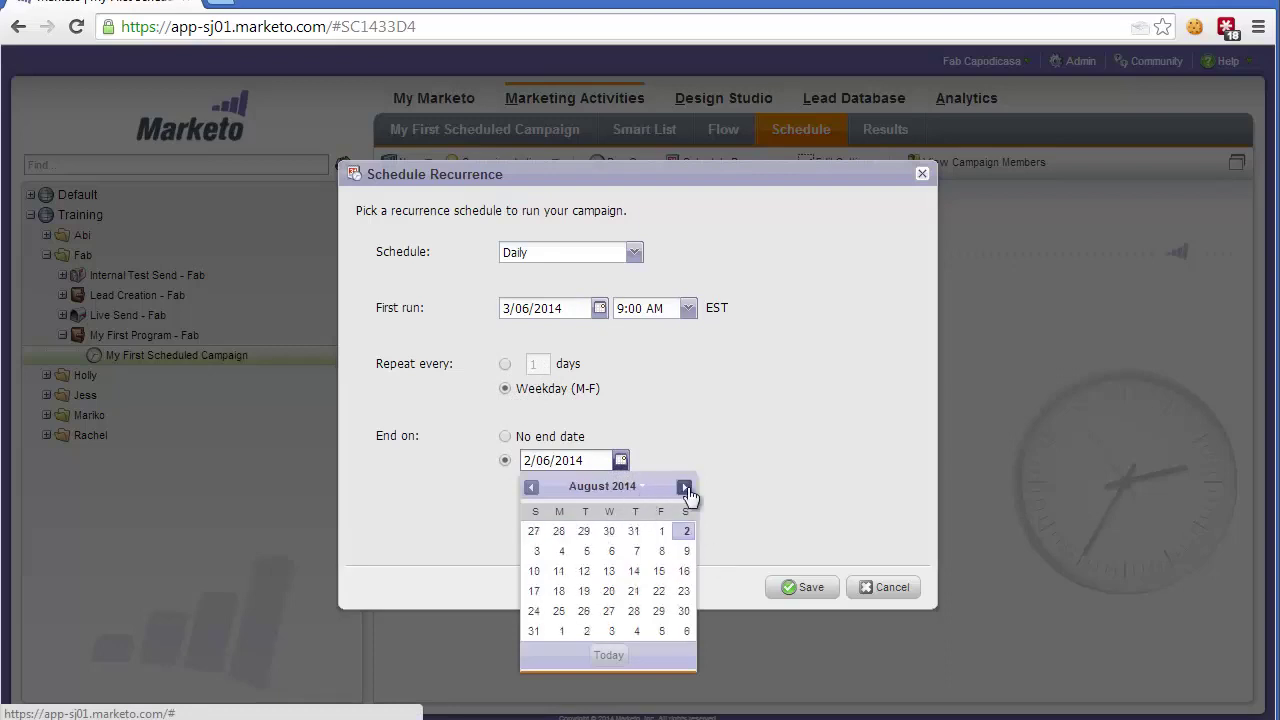
click(684, 487)
click(684, 487)
click(684, 487)
click(634, 531)
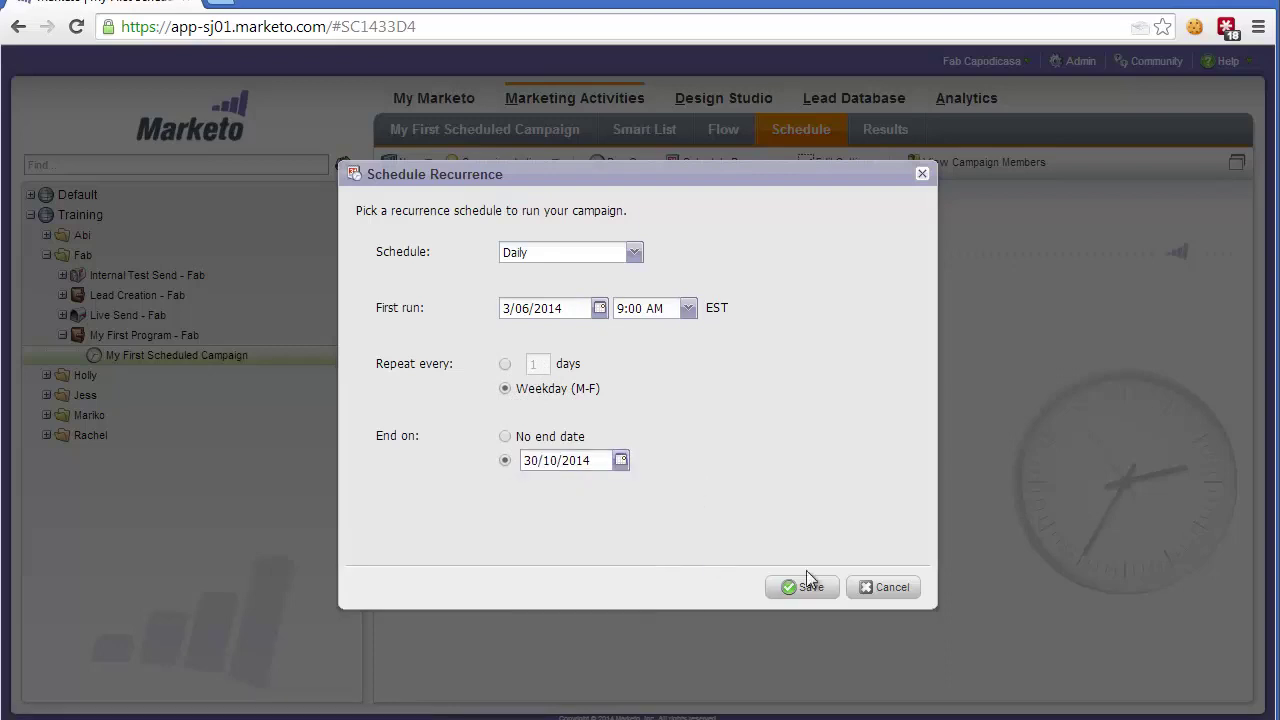
click(810, 588)
scroll(863, 417, down, 1)
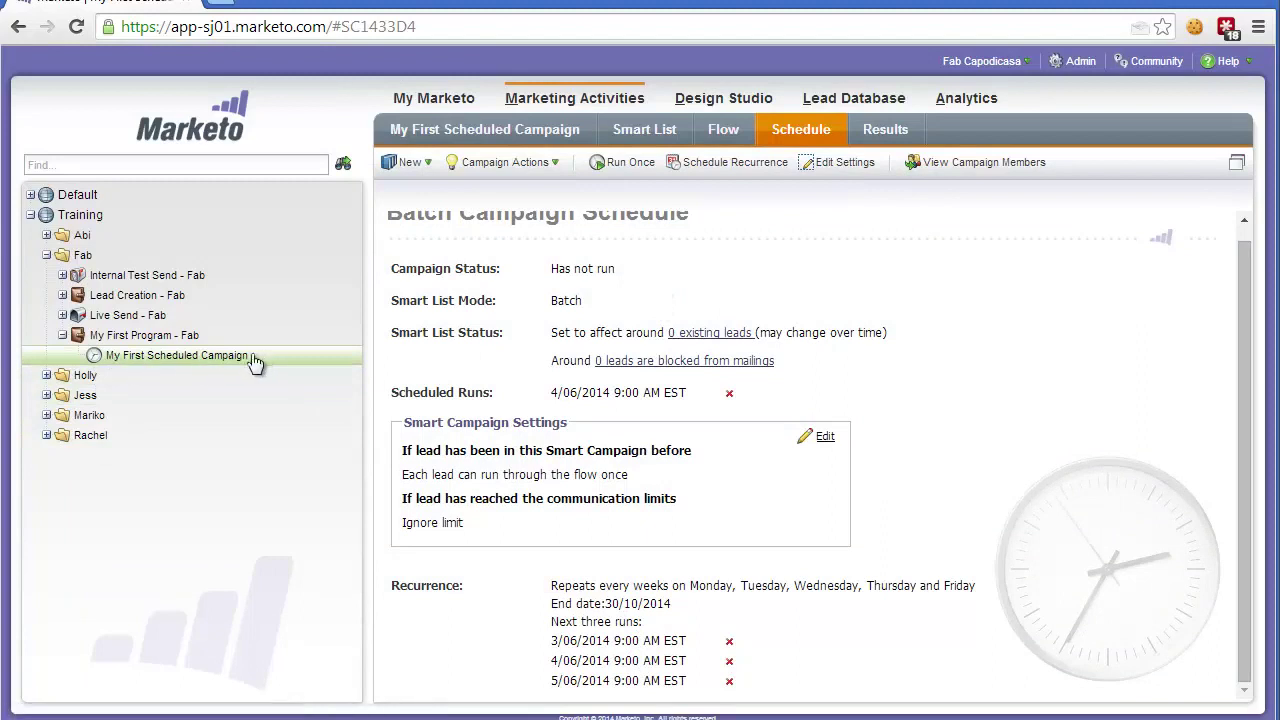
Cancel the one-time 4/06/2014 scheduled run and confirm.
click(100, 356)
click(729, 394)
click(731, 486)
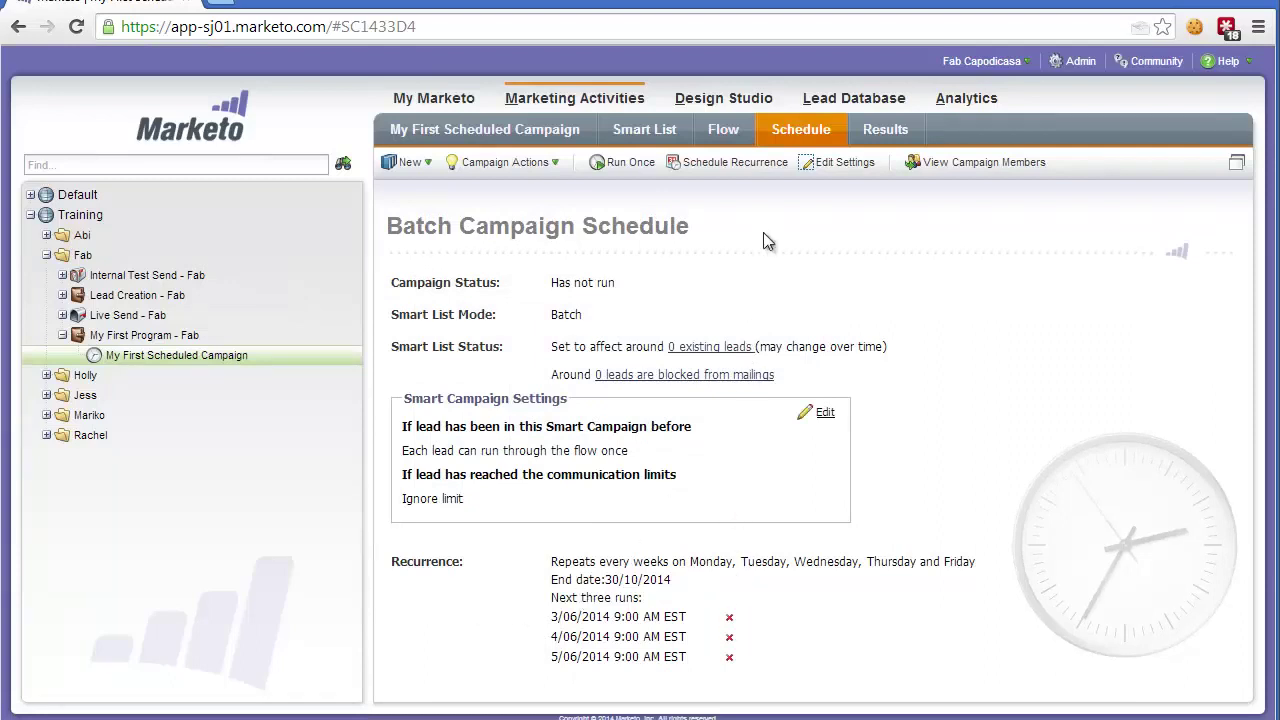
Set the recurrence schedule to None and save it.
click(727, 164)
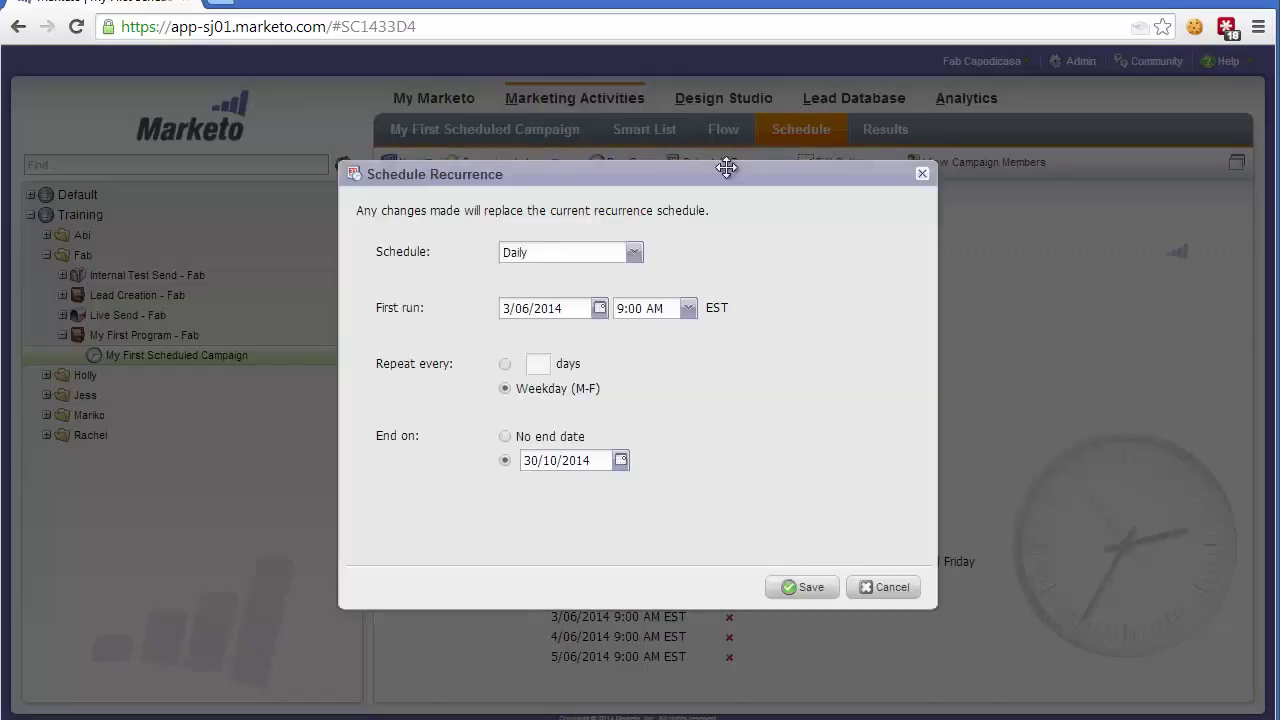
click(634, 252)
click(790, 590)
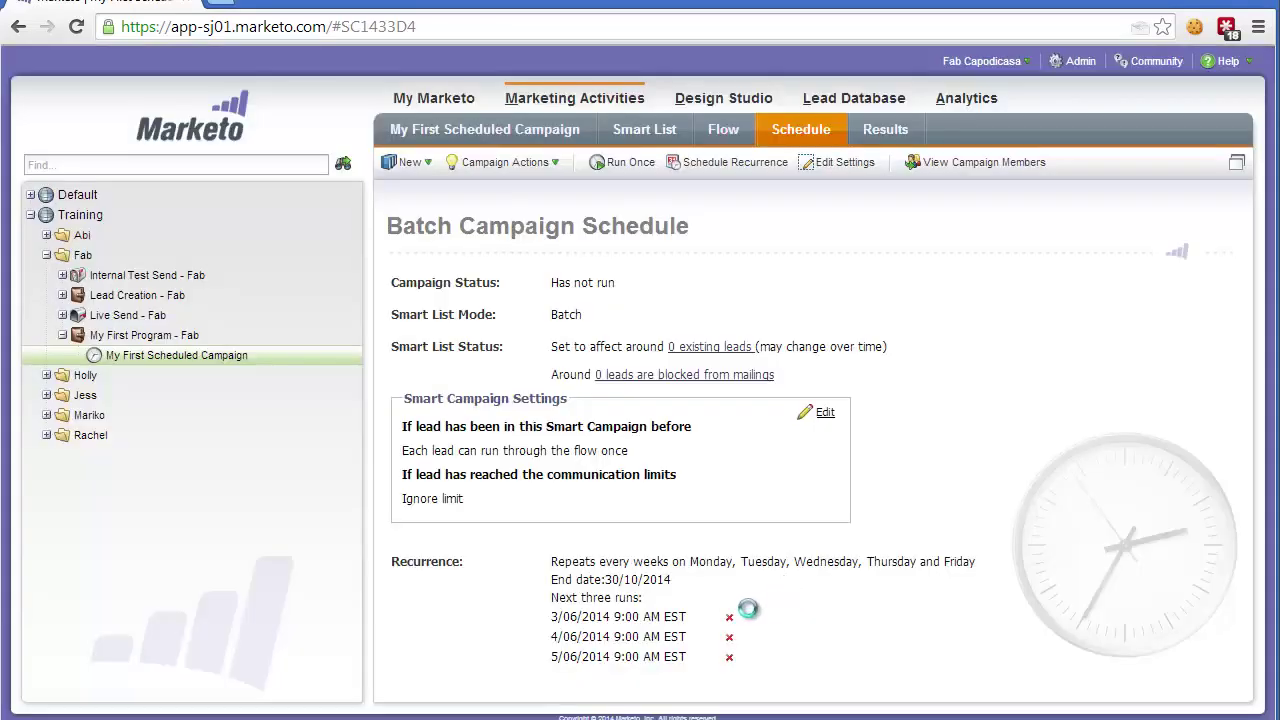